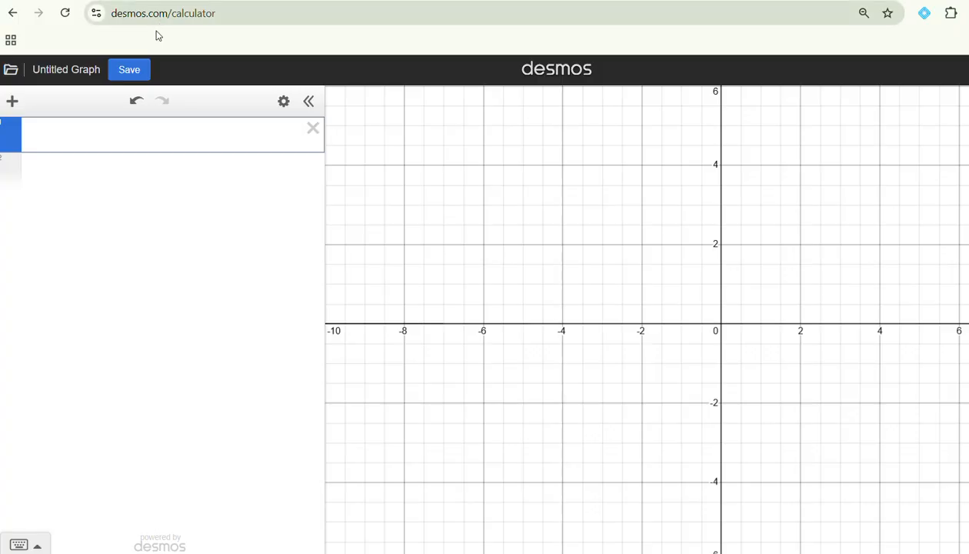
Step: Add an inference item and create a one-sample z-test for proportions with 60 successes and a sample size of 80
click(16, 103)
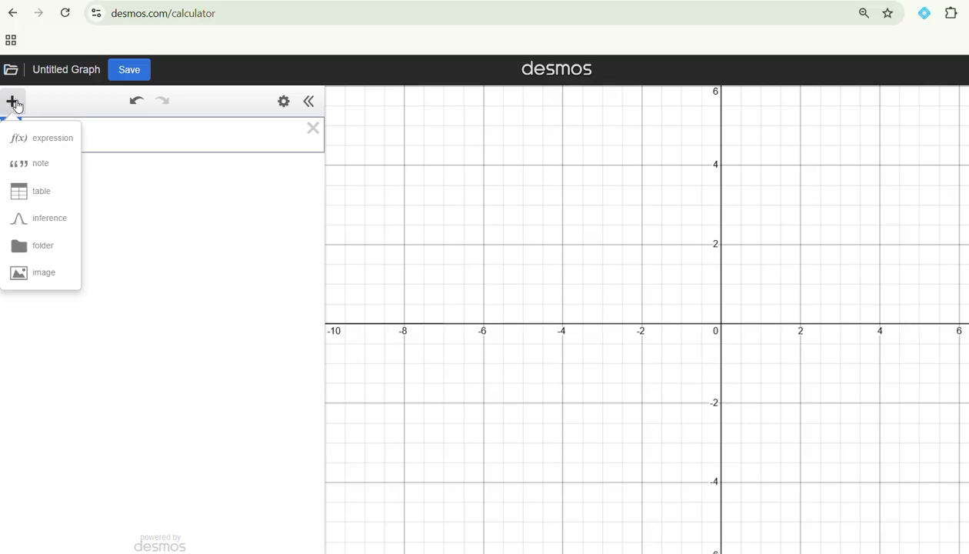
click(53, 223)
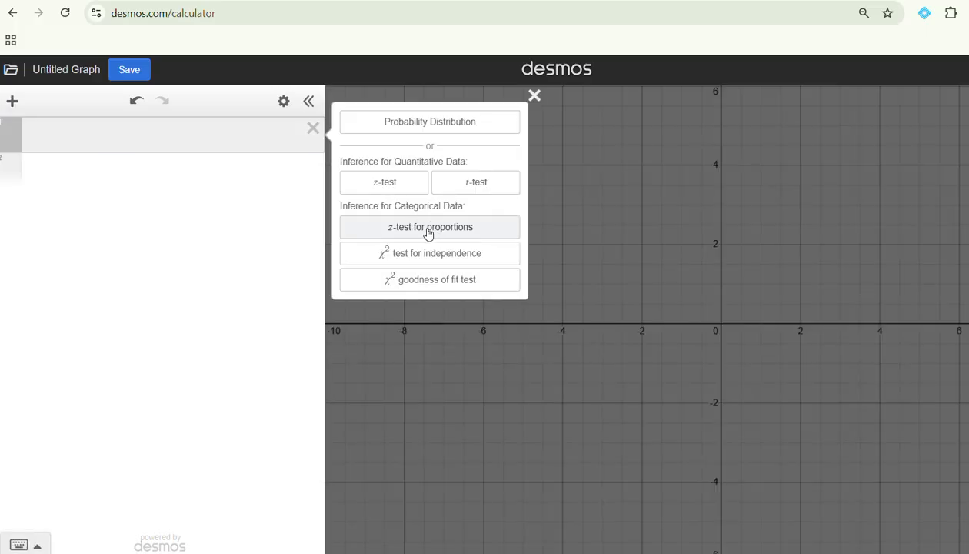
click(433, 230)
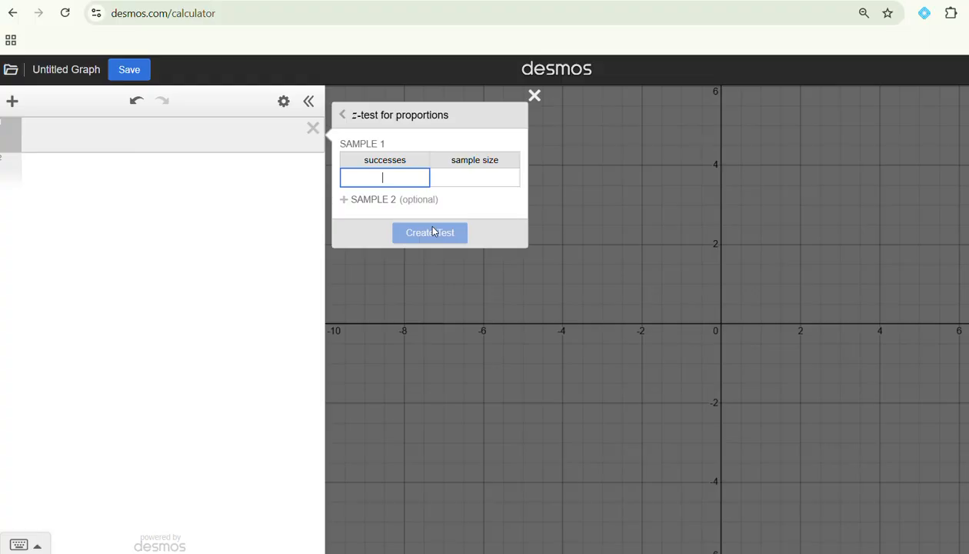
text(60)
click(473, 179)
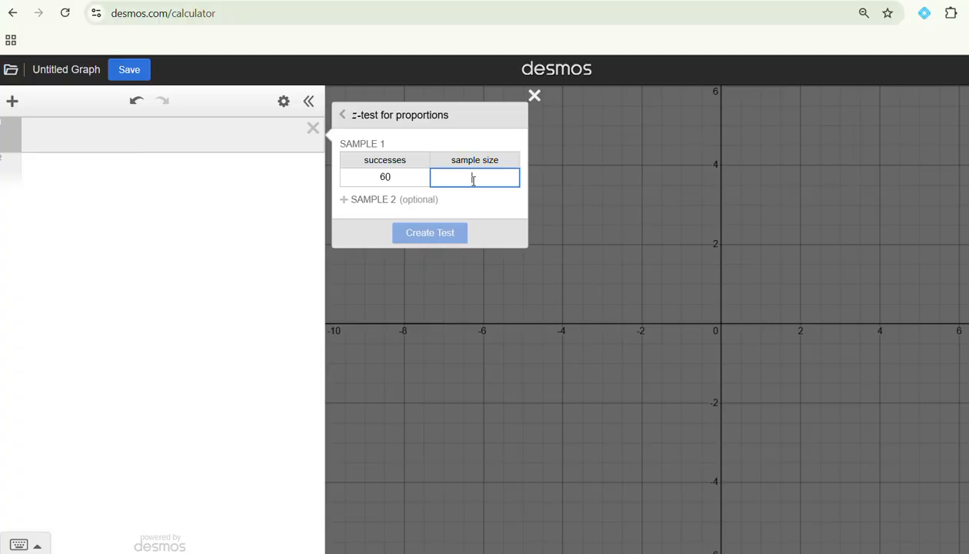
text(80)
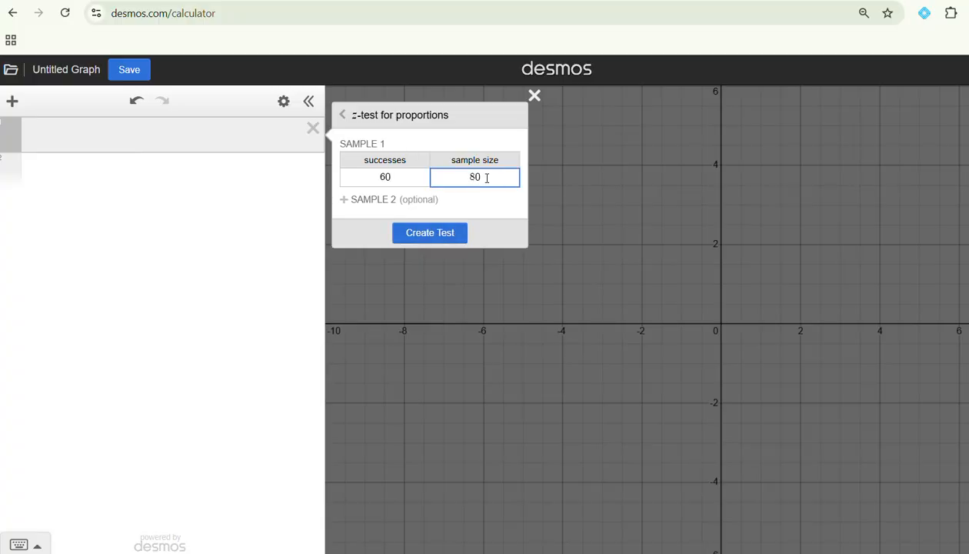
drag(481, 178, 457, 177)
drag(392, 177, 378, 180)
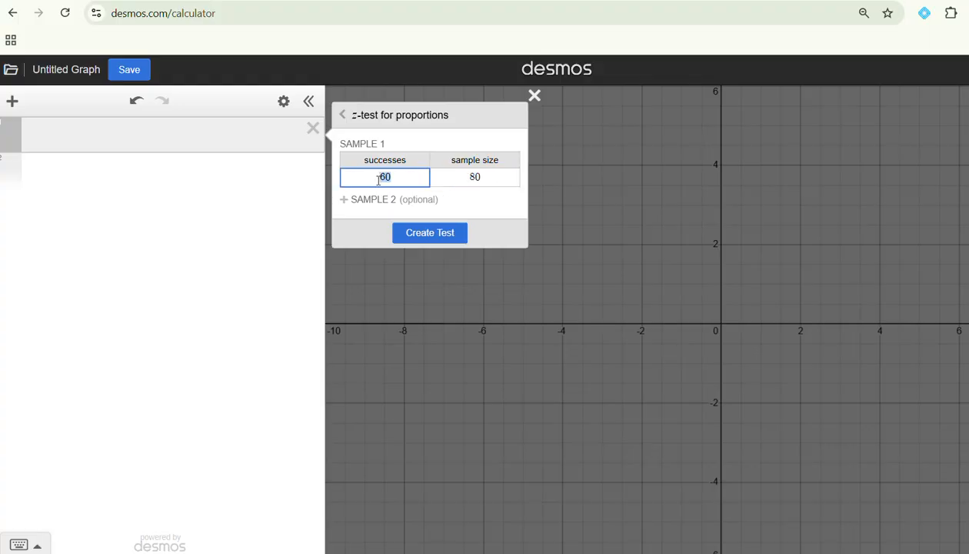
click(436, 233)
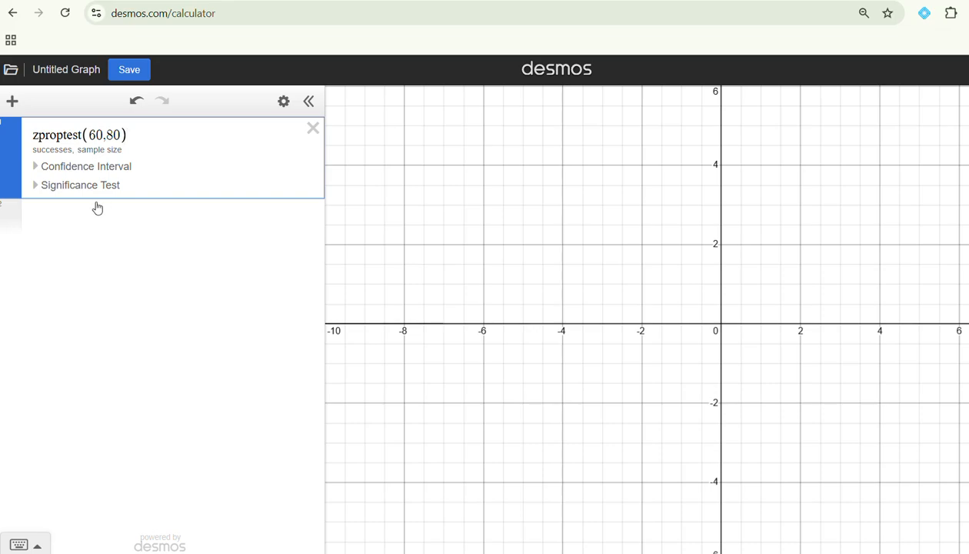
Step: Show the confidence interval for the zproptest(60,80) item at the default confidence level
click(88, 169)
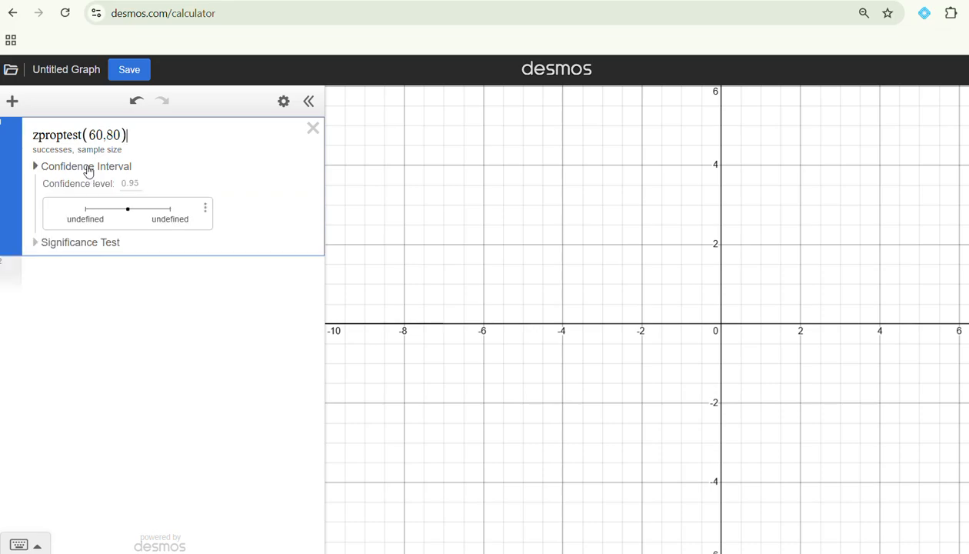
click(139, 186)
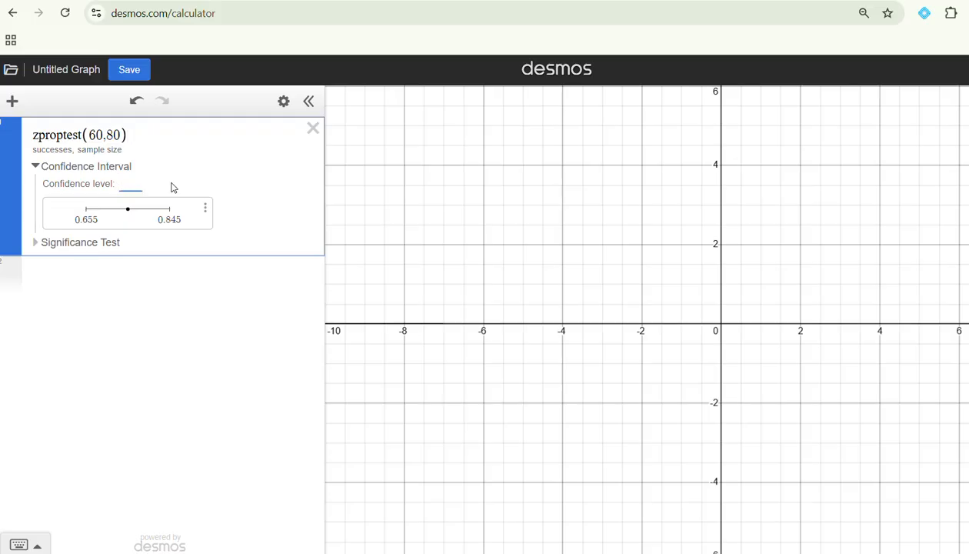
click(233, 268)
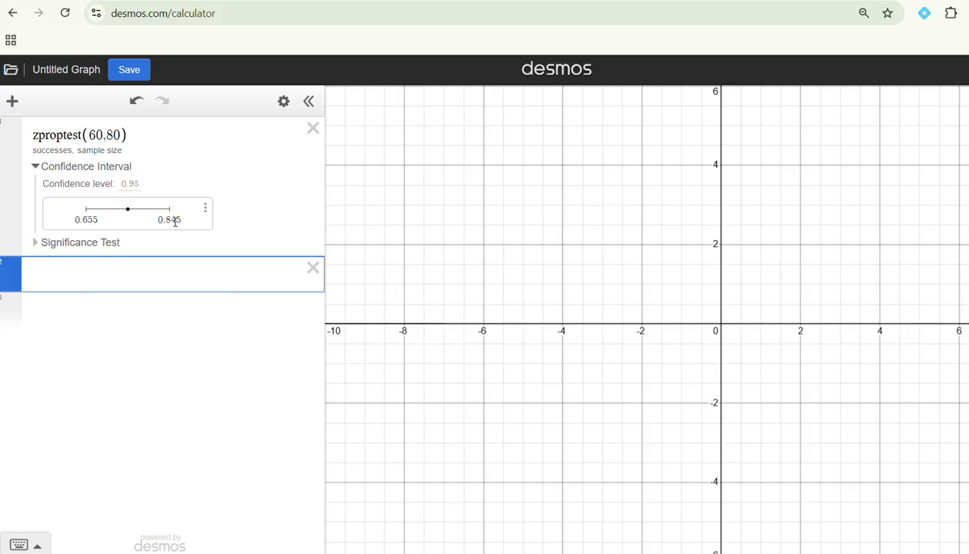
Step: Add another z-test for proportions with 34 successes and a sample size of 200
click(13, 101)
click(47, 225)
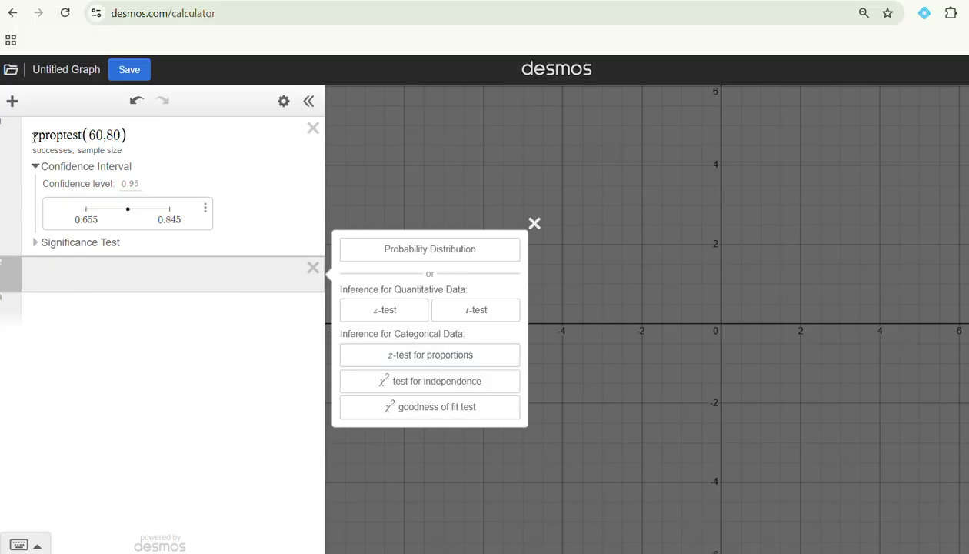
click(11, 101)
click(42, 220)
click(460, 225)
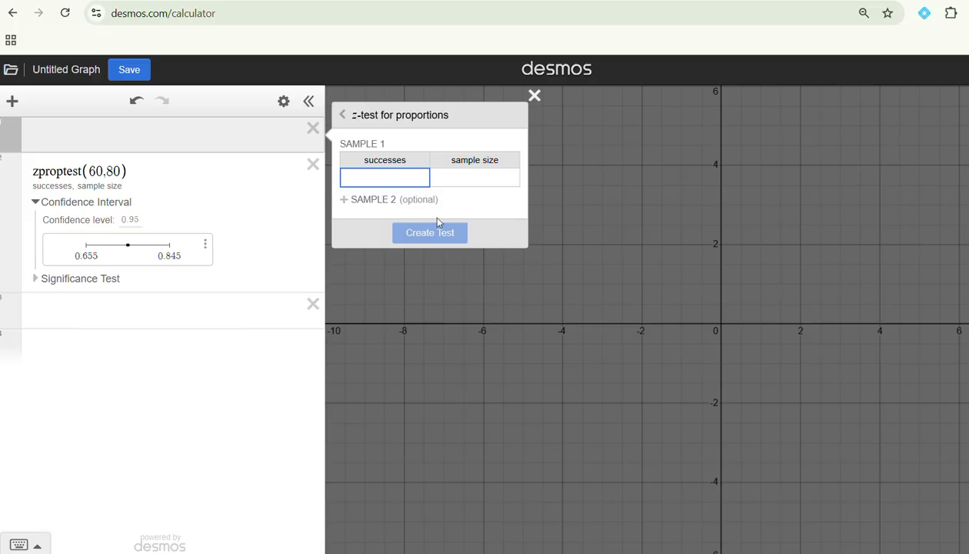
text(34)
click(478, 182)
text(20)
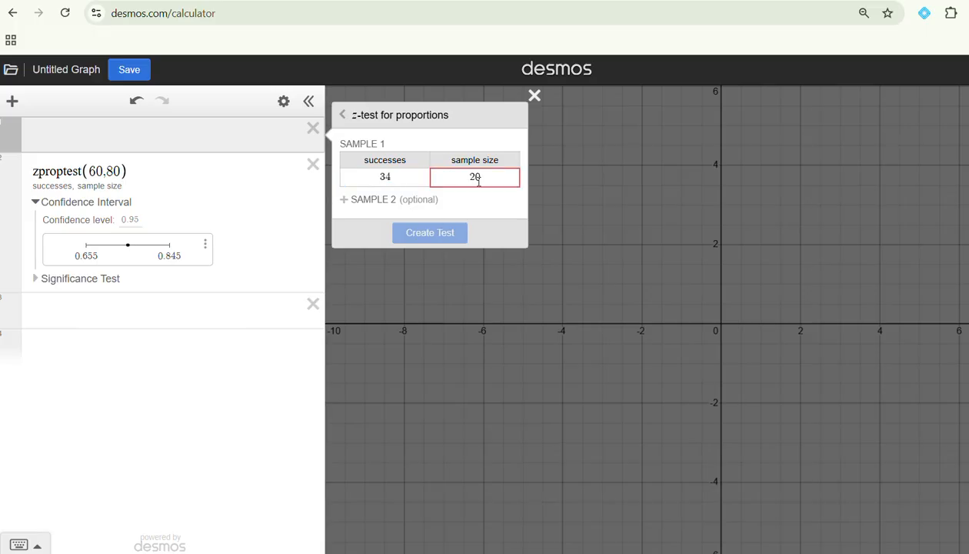
text(0)
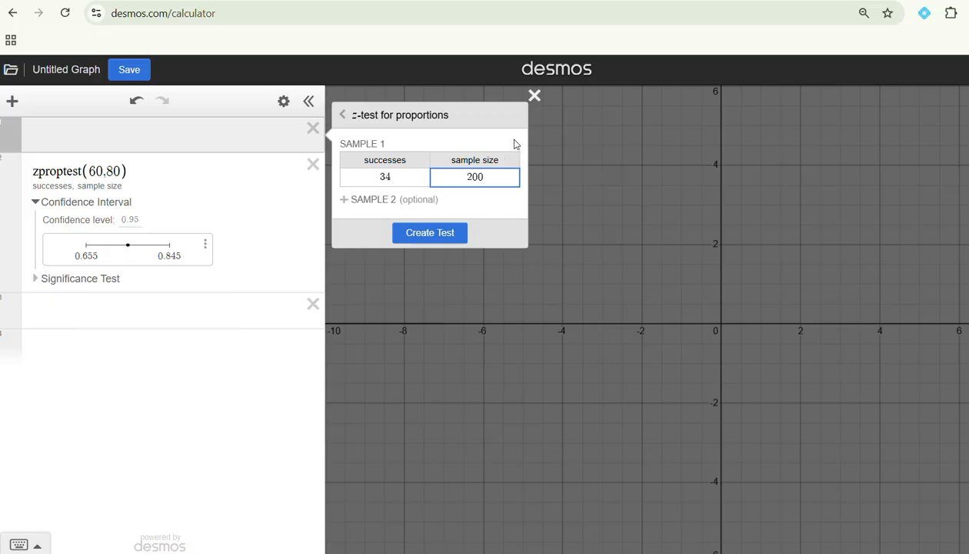
click(434, 235)
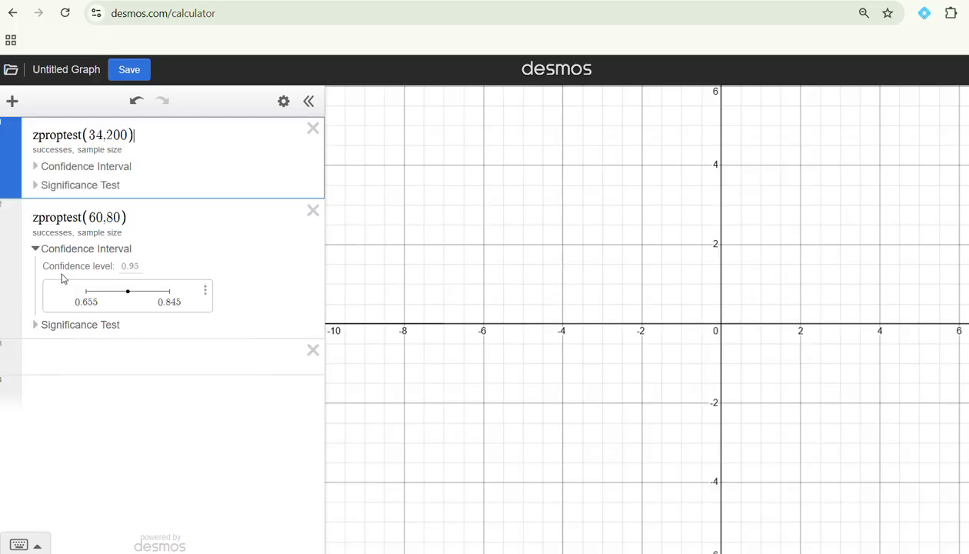
Step: Show the confidence interval of the zproptest(34,200) item and set its confidence level to 0.99
click(106, 169)
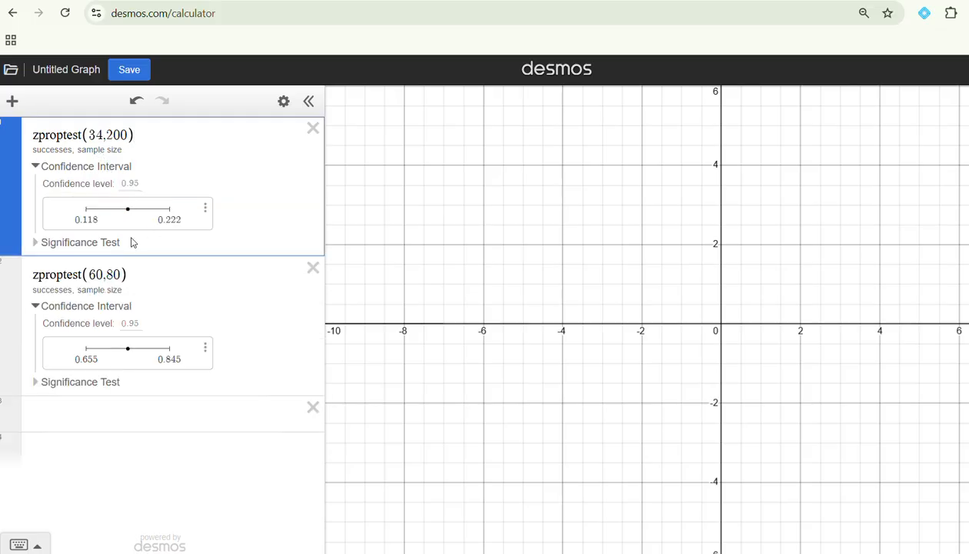
click(141, 183)
text(0.99)
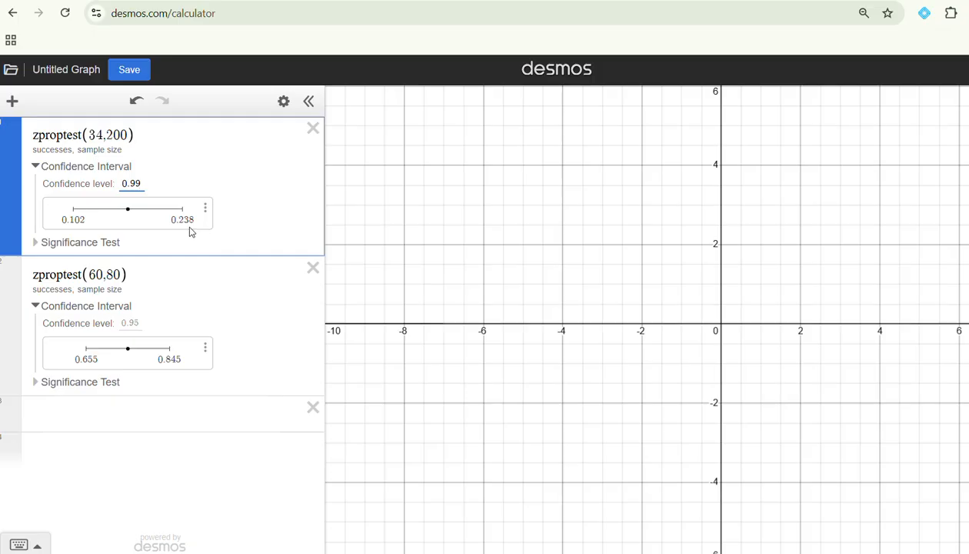
Step: Add a z-test for proportions with 55 successes and a sample size of 100, and show its confidence interval
click(14, 100)
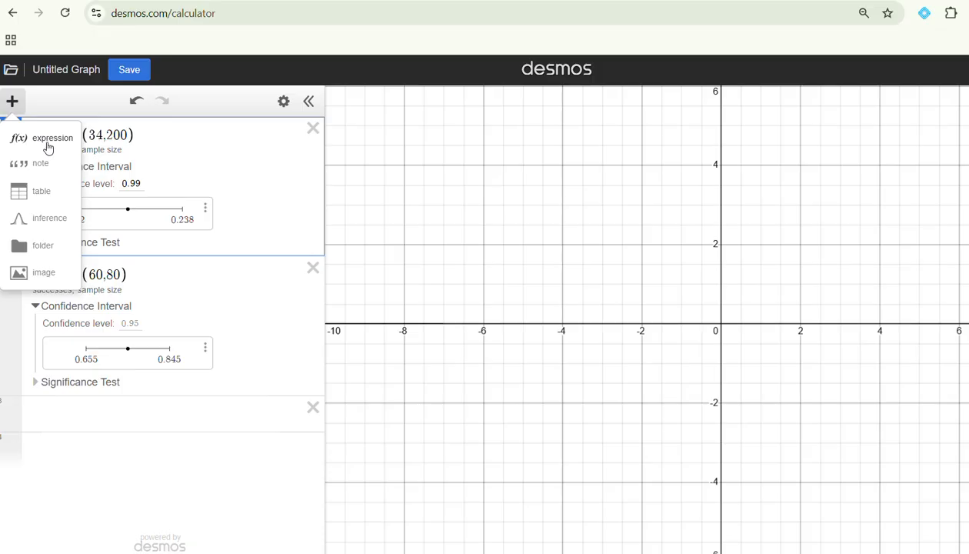
click(55, 218)
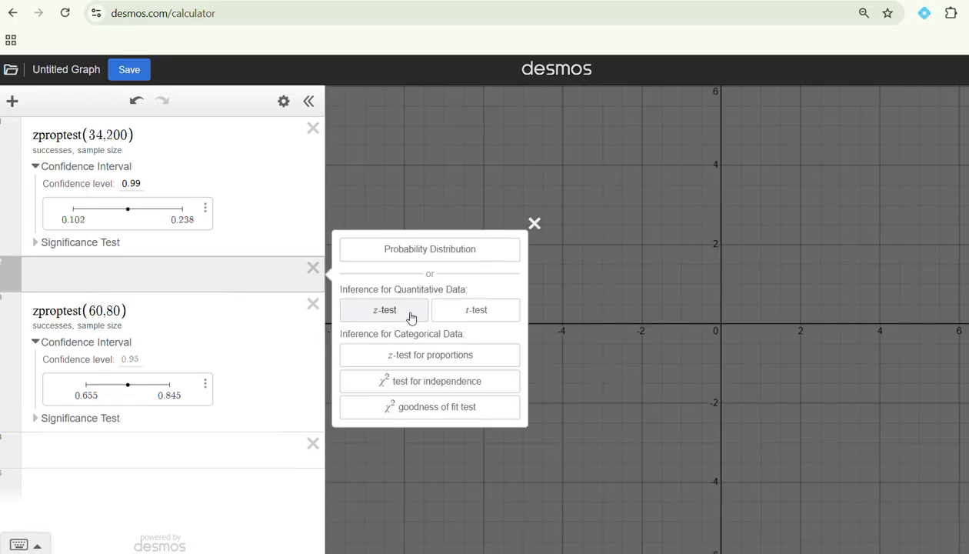
click(413, 354)
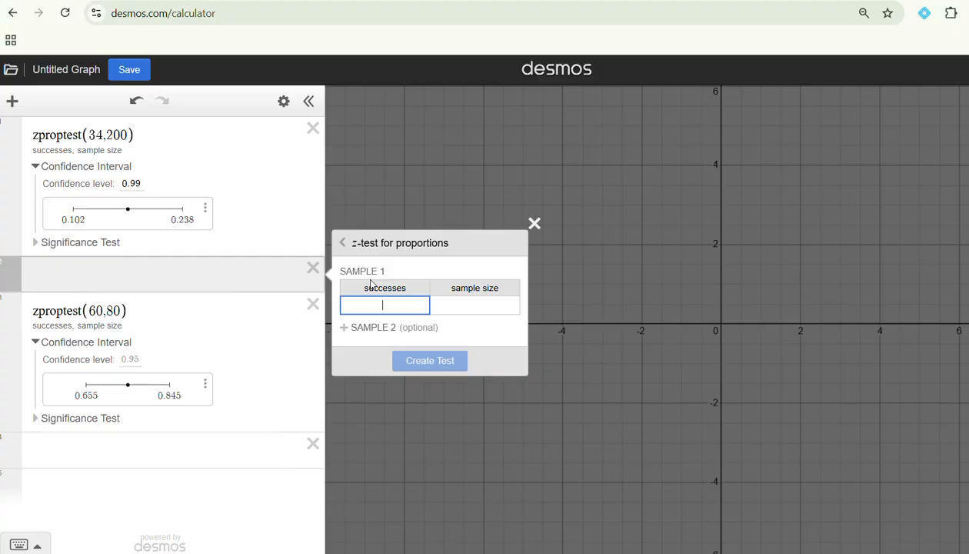
text(55)
click(474, 308)
text(100)
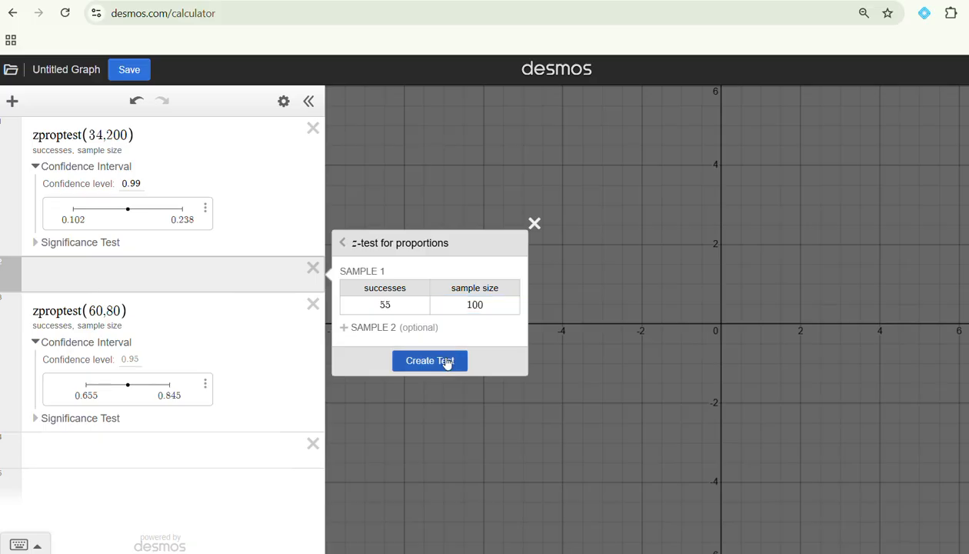
click(447, 360)
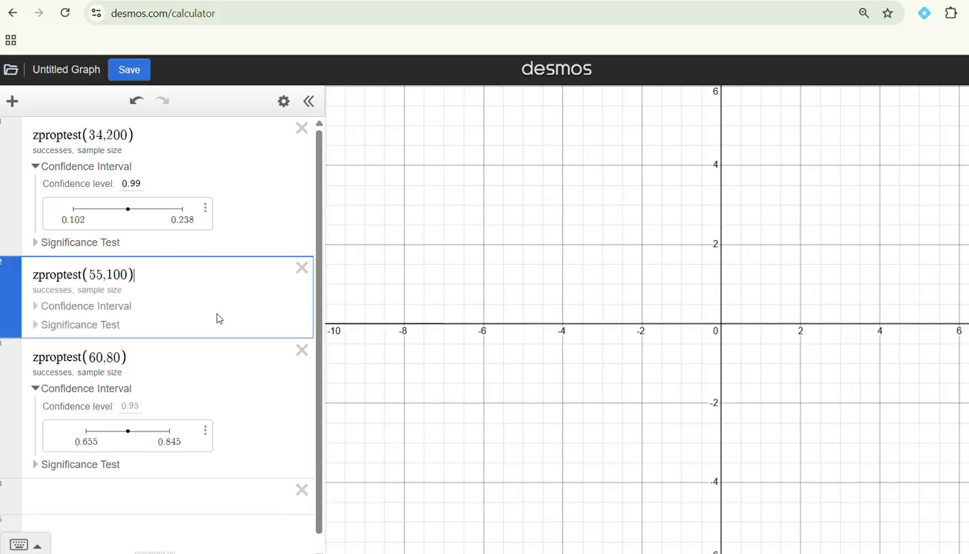
click(132, 307)
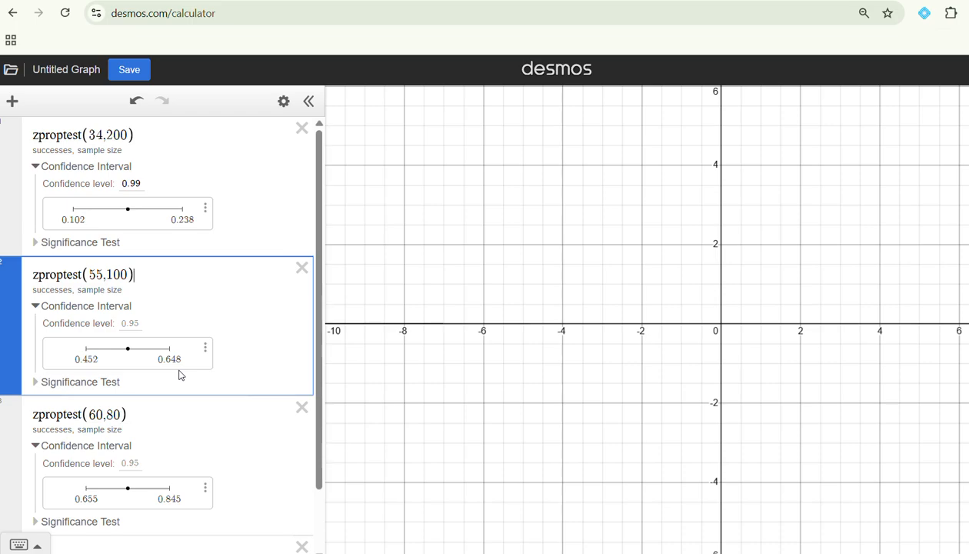
Step: Add a z-test for proportions with 568 successes and a sample size of 800
click(12, 102)
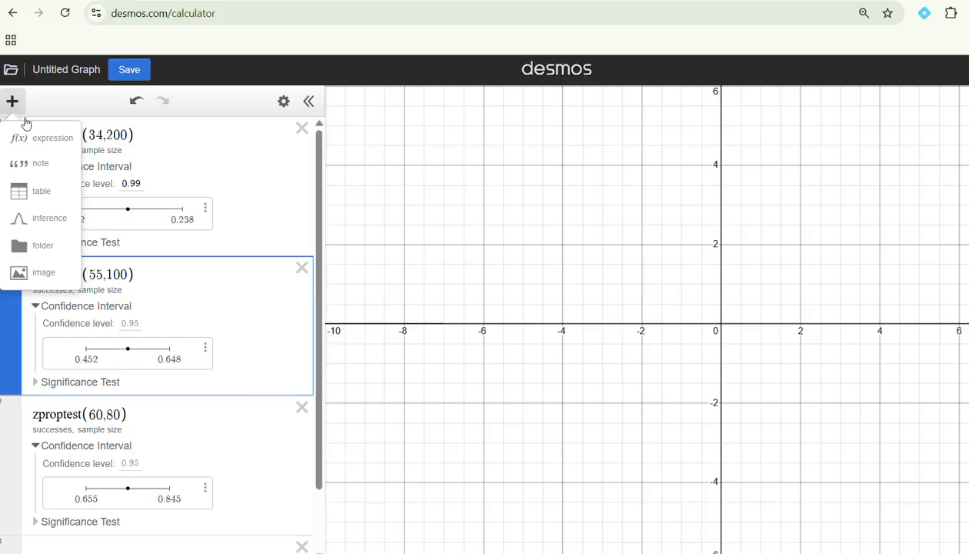
click(53, 220)
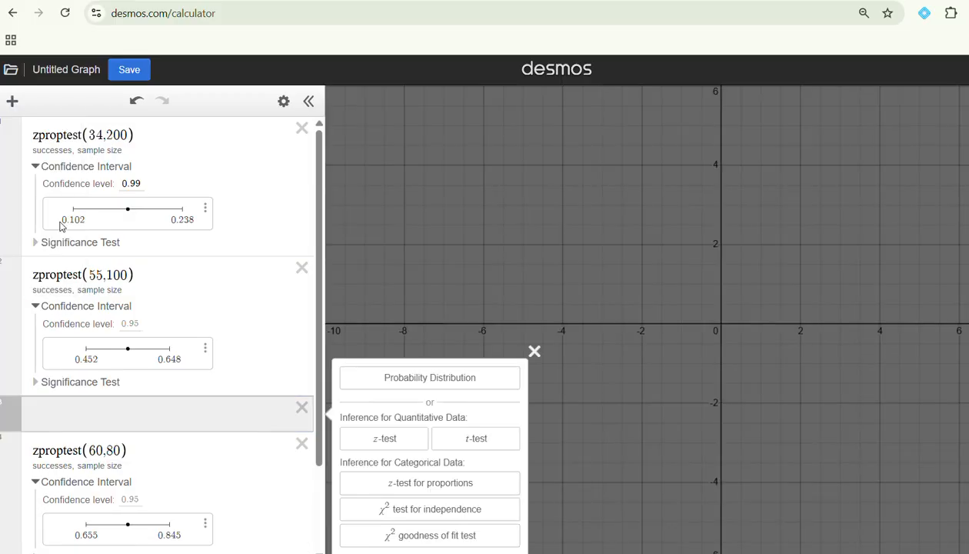
click(436, 482)
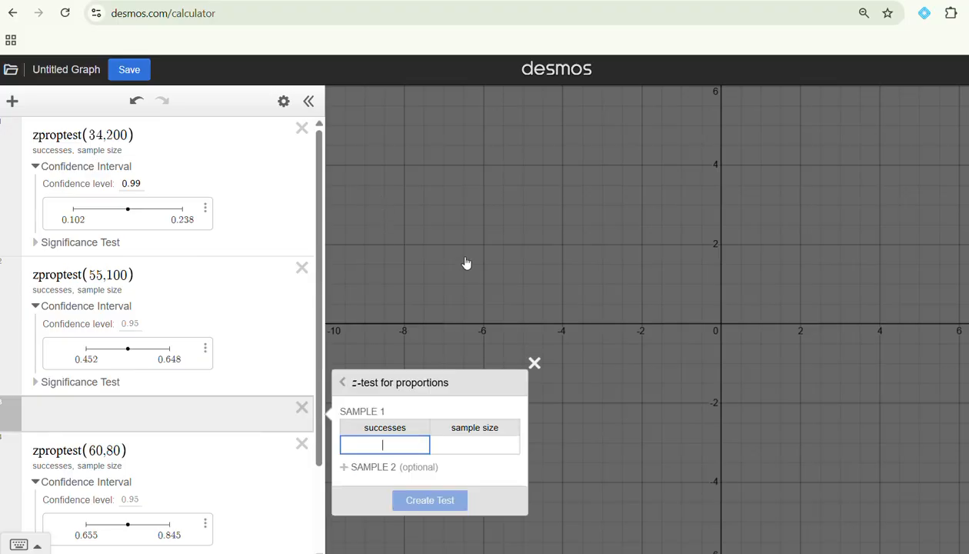
text(568)
click(480, 446)
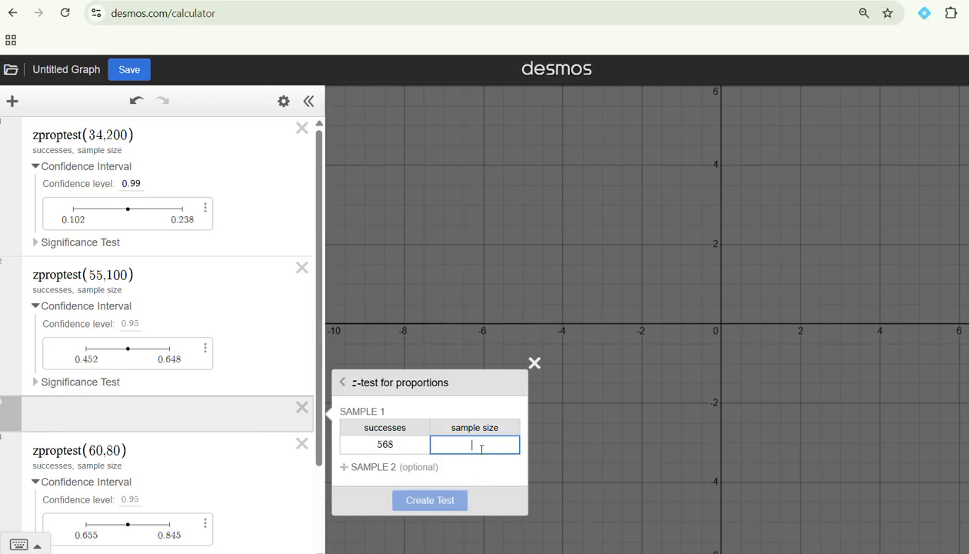
text(800)
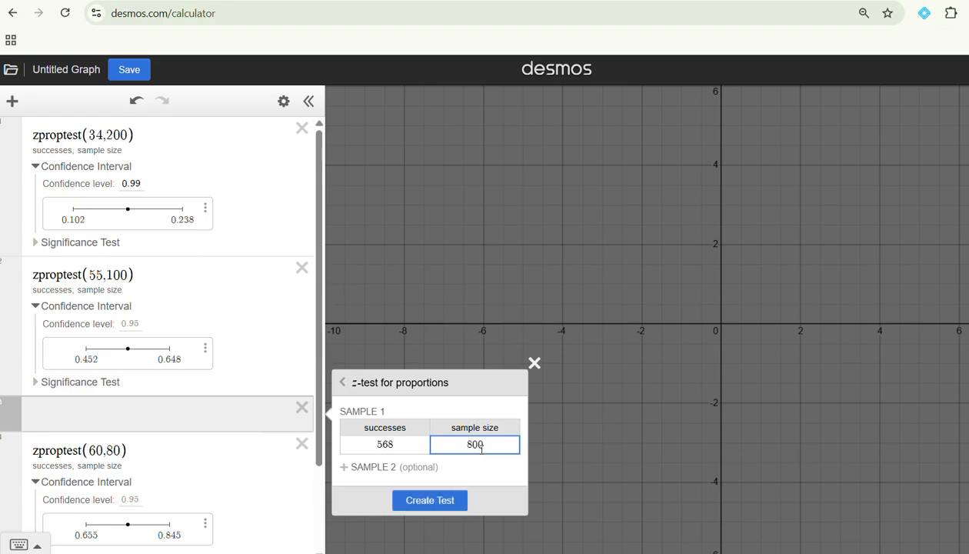
click(444, 500)
Step: Show the confidence interval of the zproptest(568,800) item and set its confidence level to 0.90
scroll(141, 416, down, 1)
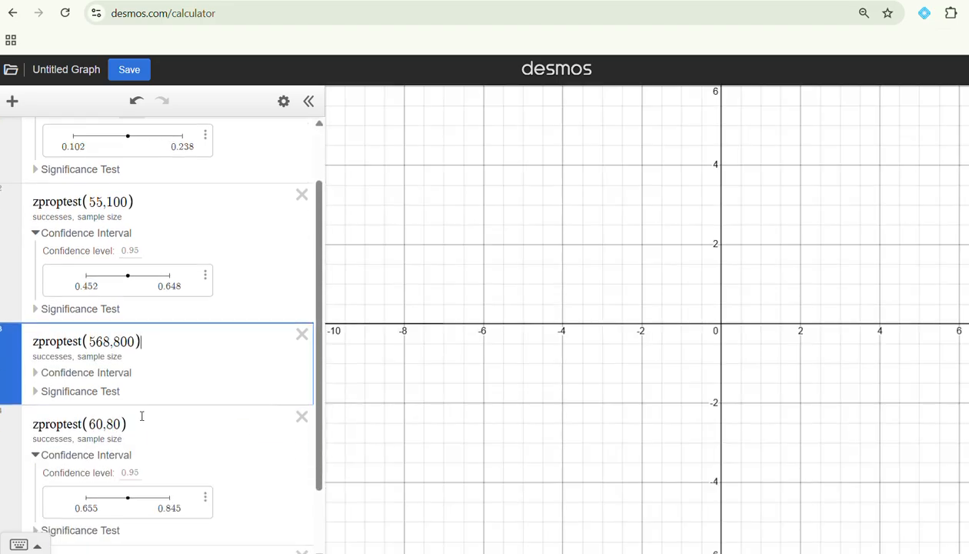
click(114, 375)
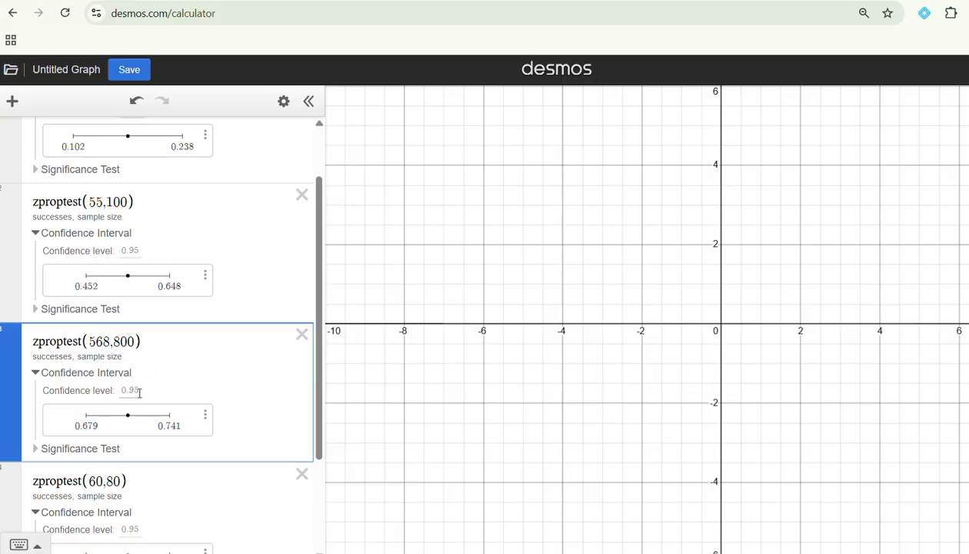
click(138, 391)
text(0.90)
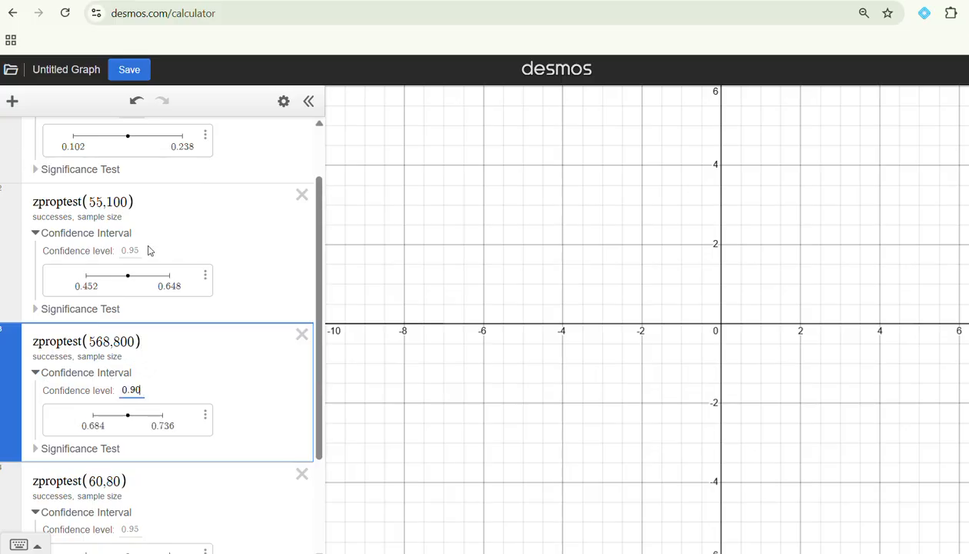